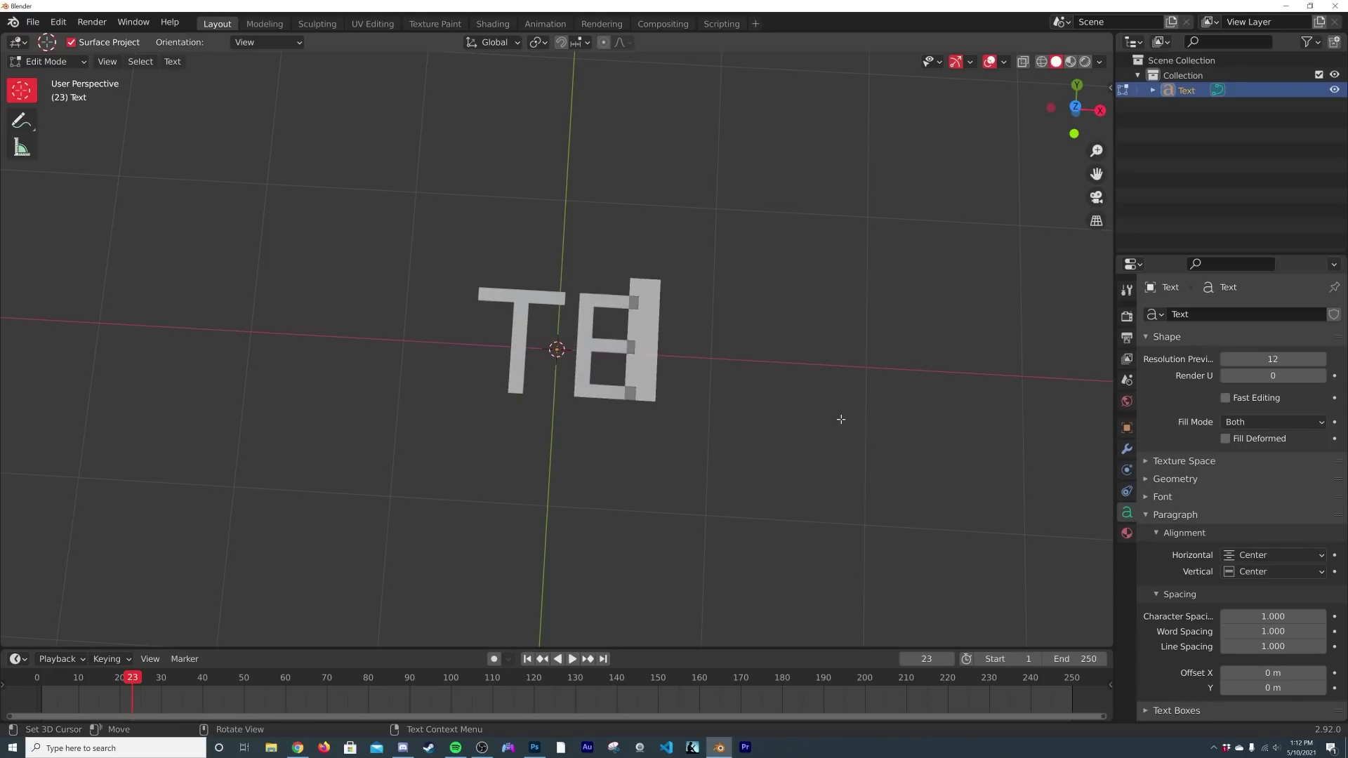
# Leave Edit Mode with the object reading TEXT and expand its Font settings
pyautogui.press('Tab')
pyautogui.click(1173, 497)
# Set the text's Regular font to BELLB.TTF (Bell MT Bold)
pyautogui.click(1325, 523)
pyautogui.scroll(-10, 679, 347)
pyautogui.scroll(-1, 808, 407)
pyautogui.doubleClick(619, 443)
# Angle the view on the text and start duplicating the TEXT object
pyautogui.moveTo(658, 425)
pyautogui.mouseDown(button='middle')
pyautogui.moveTo(665, 506)
pyautogui.moveTo(668, 355)
pyautogui.moveTo(679, 430)
pyautogui.mouseUp(button='middle')
pyautogui.scroll(3, 680, 428)
pyautogui.scroll(-1, 680, 424)
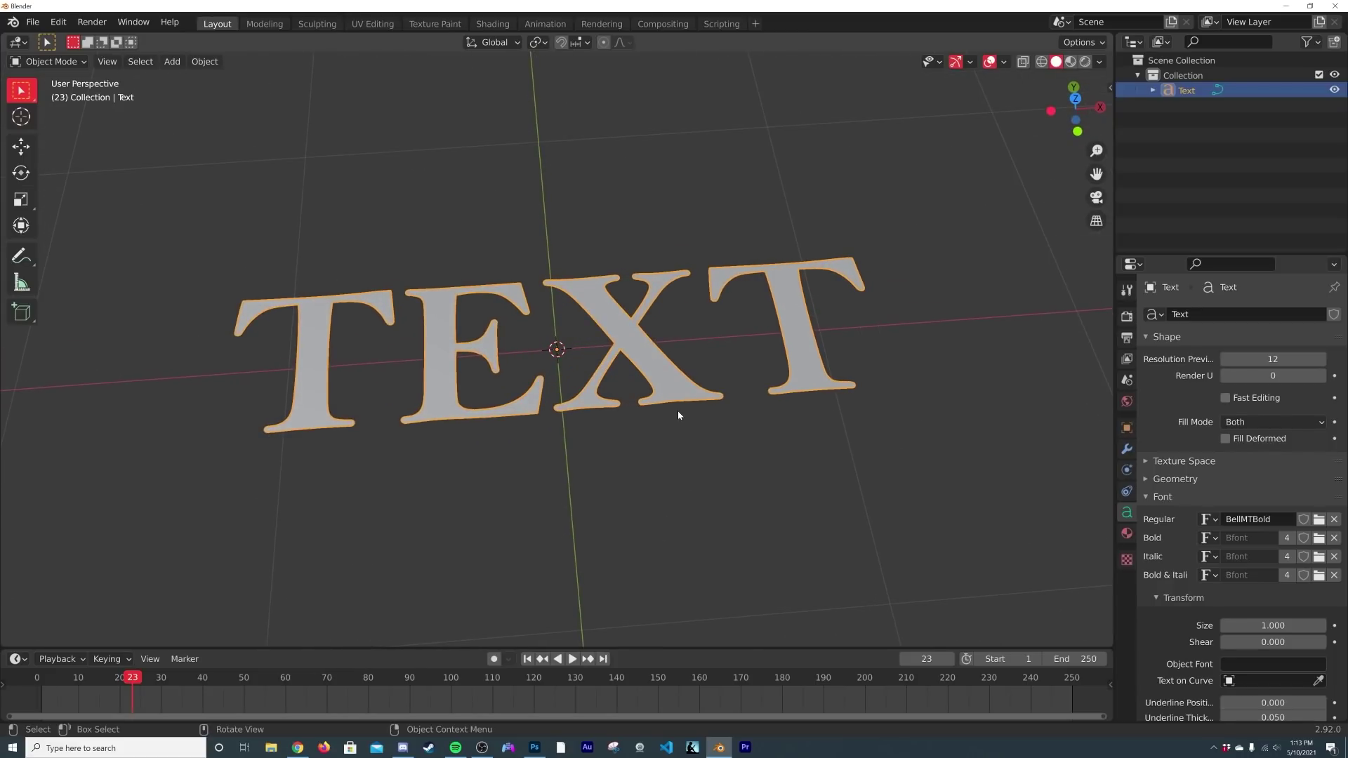
pyautogui.hotkey('shift', 'd')
# Keep the copy Text.001 in place, hide it, and reselect the original Text
pyautogui.rightClick(785, 302)
pyautogui.click(1334, 105)
pyautogui.click(656, 357)
# Set the original Text's Fill Mode to None, leaving hollow letter outlines
pyautogui.click(1264, 420)
pyautogui.click(1254, 441)
pyautogui.scroll(-4, 1253, 605)
pyautogui.click(1173, 385)
pyautogui.click(1188, 500)
pyautogui.click(1192, 515)
pyautogui.click(1192, 515)
# Give the outlines a Bevel Depth of 0.002 m
pyautogui.click(1197, 480)
pyautogui.moveTo(1259, 600)
pyautogui.mouseDown()
pyautogui.moveTo(1285, 600)
pyautogui.moveTo(1264, 600)
pyautogui.mouseUp()
pyautogui.click(1261, 598)
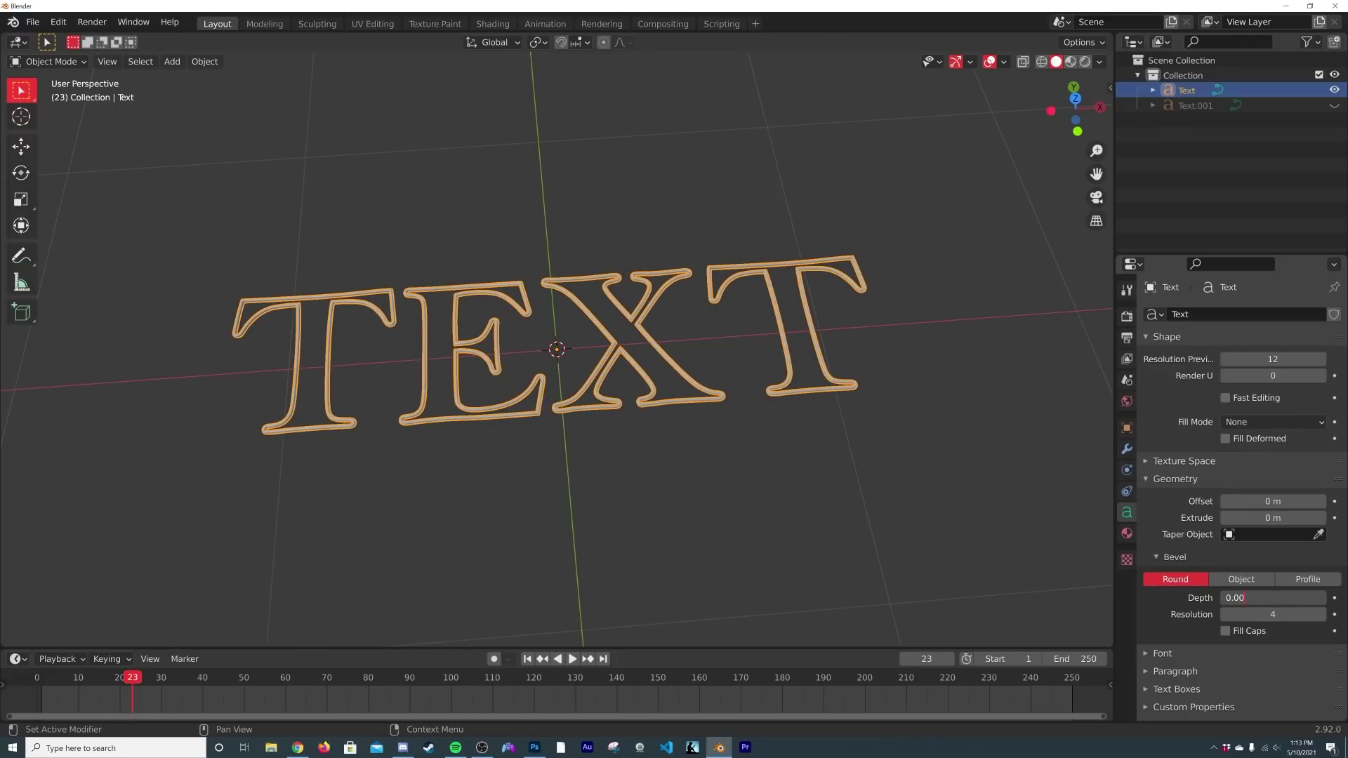
pyautogui.write('0.002')
pyautogui.press('Return')
pyautogui.click(609, 353)
pyautogui.scroll(2, 610, 353)
pyautogui.scroll(3, 761, 325)
pyautogui.scroll(-5, 773, 367)
# Unhide and select Text.001, then set its Fill Mode to None
pyautogui.click(1334, 105)
pyautogui.click(1196, 105)
pyautogui.scroll(6, 786, 221)
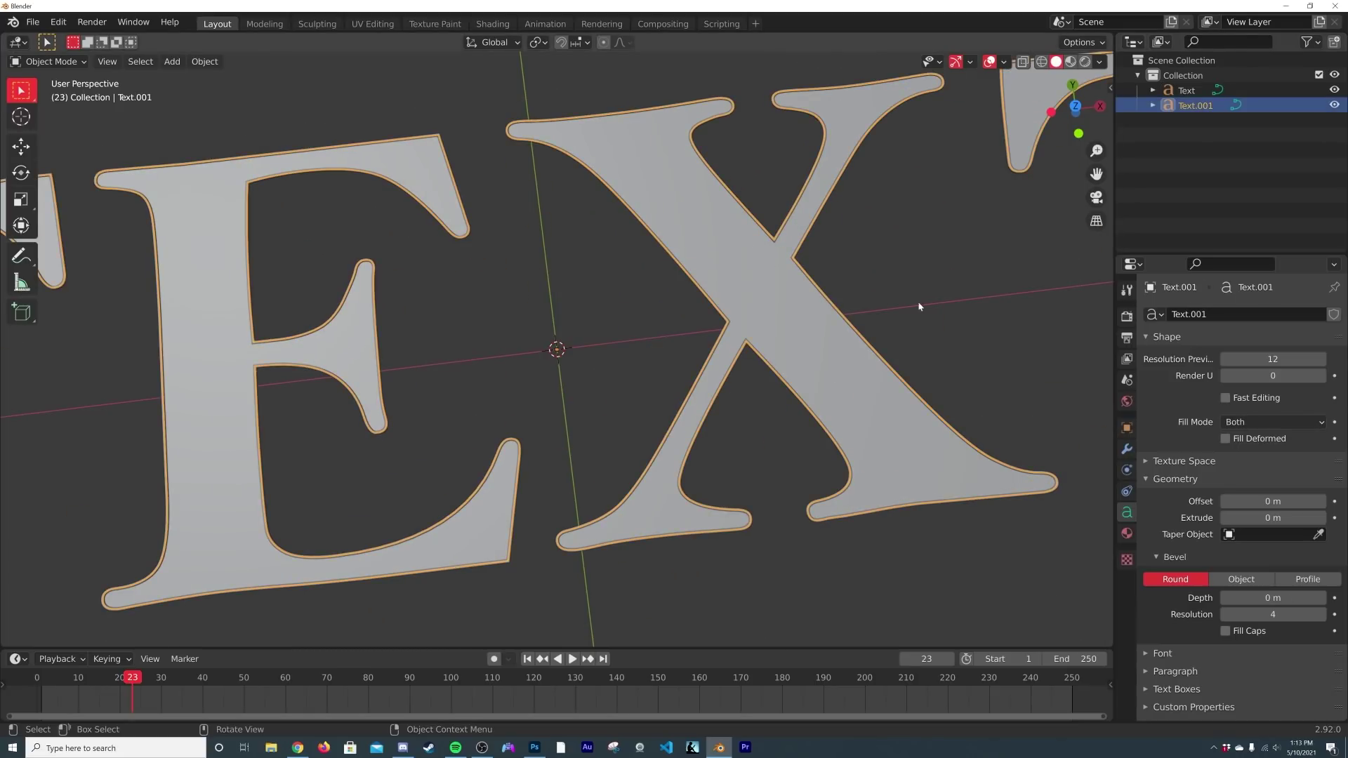
pyautogui.click(1272, 422)
pyautogui.click(1255, 442)
# Extrude Text.001 to 0.226 m and lower it below the original in front view
pyautogui.moveTo(951, 364); pyautogui.dragTo(969, 307, button='middle')
pyautogui.moveTo(1272, 518); pyautogui.dragTo(1326, 518)
pyautogui.click(21, 146)
pyautogui.scroll(-6, 653, 225)
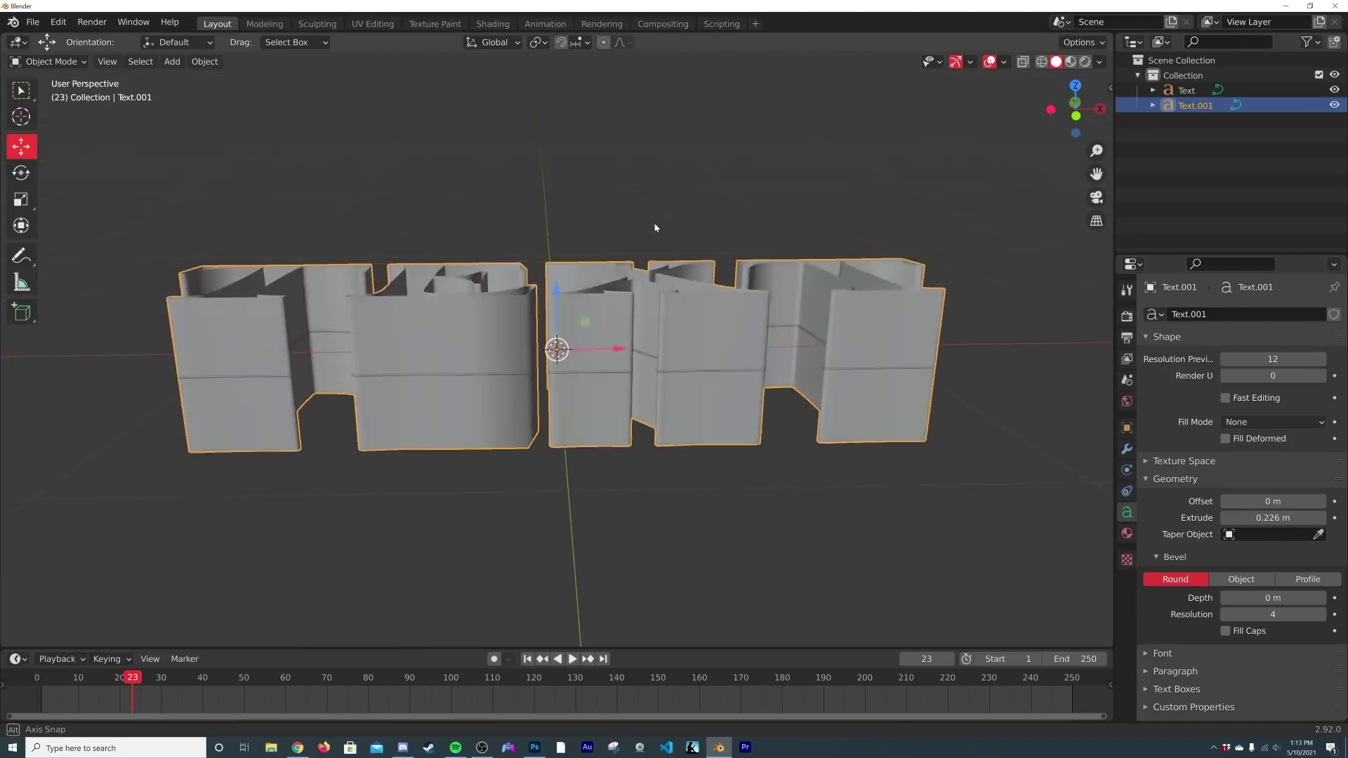
pyautogui.press('`')
pyautogui.click(629, 200)
pyautogui.scroll(3, 588, 292)
pyautogui.moveTo(555, 294); pyautogui.dragTo(580, 502)
# Create a new material on the original outline Text object
pyautogui.click(634, 232)
pyautogui.moveTo(635, 232); pyautogui.dragTo(621, 275, button='middle')
pyautogui.scroll(-8, 637, 363)
pyautogui.scroll(3, 621, 277)
pyautogui.click(1127, 533)
pyautogui.click(1187, 90)
pyautogui.click(1223, 377)
# Make the outline material an Emission shader with hex colour 22ADFF
pyautogui.click(1271, 469)
pyautogui.click(1134, 171)
pyautogui.click(1250, 493)
pyautogui.click(1267, 287)
pyautogui.click(1290, 404)
pyautogui.click(1258, 426)
pyautogui.press('Return')
# In the Shading workspace with Rendered view, add new Material.001 to Text.001
pyautogui.click(1196, 105)
pyautogui.moveTo(827, 427); pyautogui.dragTo(768, 430, button='middle')
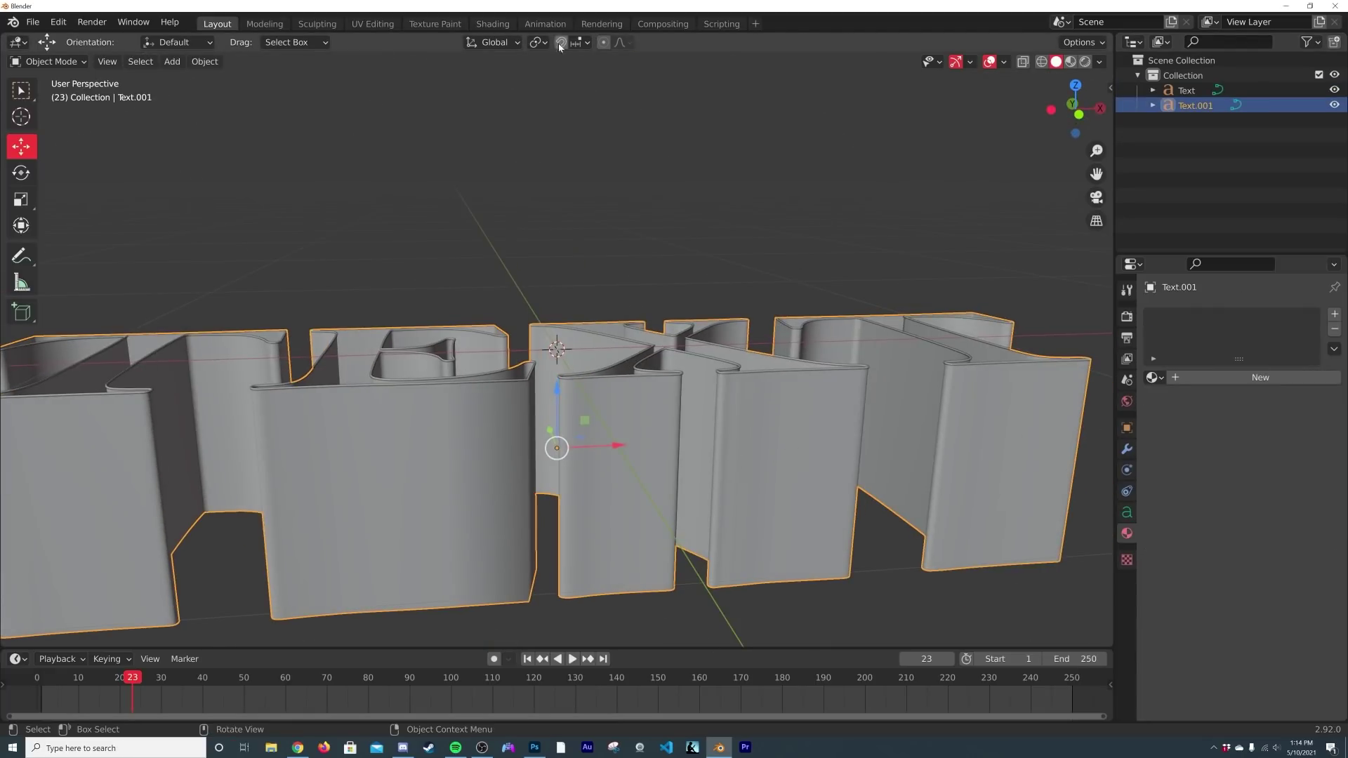
pyautogui.click(492, 24)
pyautogui.scroll(12, 729, 342)
pyautogui.moveTo(669, 365)
pyautogui.mouseDown(button='middle')
pyautogui.moveTo(795, 217)
pyautogui.moveTo(1075, 115)
pyautogui.mouseUp(button='middle')
pyautogui.click(1086, 61)
pyautogui.click(688, 436)
# Replace the Principled BSDF with an Emission node wired to the Surface output
pyautogui.scroll(-5, 688, 530)
pyautogui.press('x')
pyautogui.hotkey('shift', 'a')
pyautogui.click(655, 467)
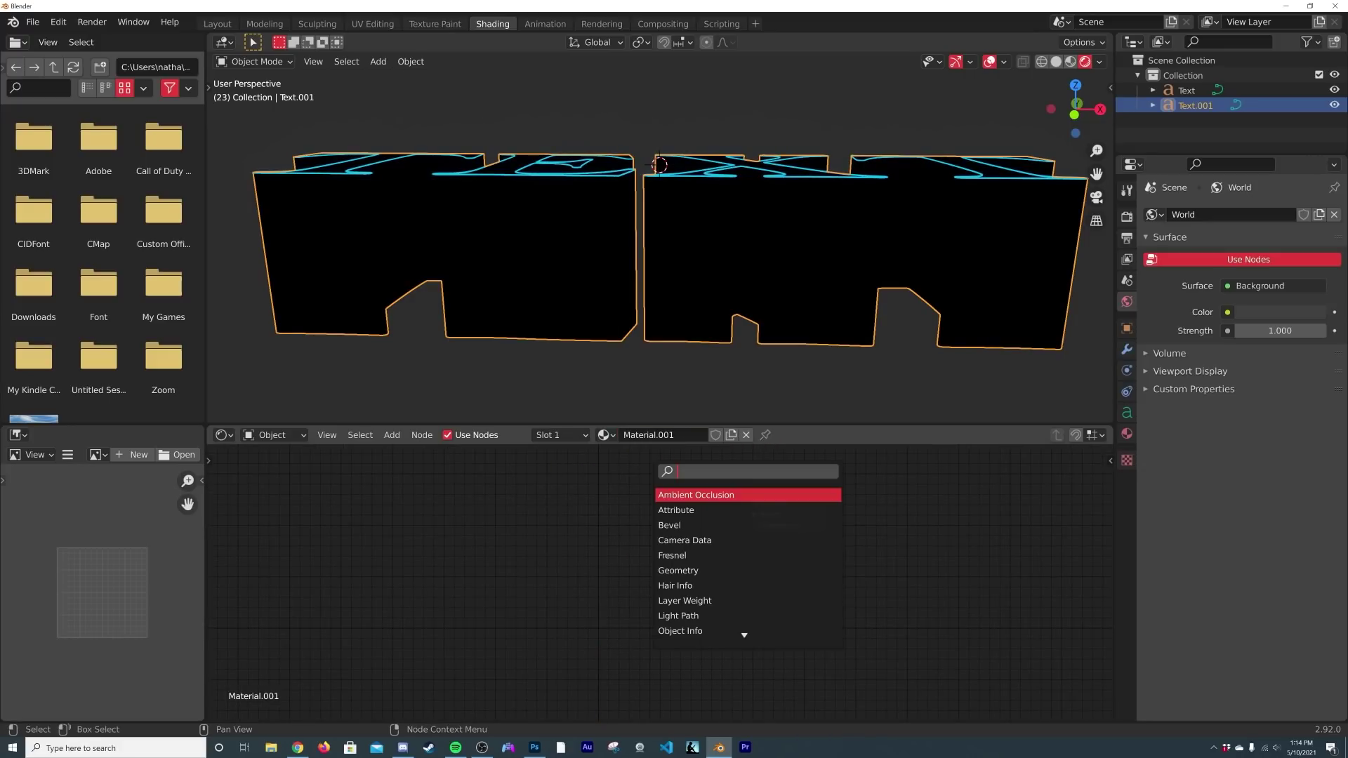
pyautogui.write('EM')
pyautogui.press('Return')
pyautogui.click(663, 507)
pyautogui.click(670, 510)
pyautogui.moveTo(688, 498); pyautogui.dragTo(755, 503)
pyautogui.moveTo(772, 345); pyautogui.dragTo(787, 288, button='middle')
# Insert a Mix Shader on the Emission-to-Surface link
pyautogui.scroll(2, 690, 545)
pyautogui.moveTo(643, 493); pyautogui.dragTo(638, 542, button='middle')
pyautogui.moveTo(613, 517); pyautogui.dragTo(480, 513)
pyautogui.hotkey('shift', 'a')
pyautogui.click(689, 478)
pyautogui.write('MIX')
pyautogui.click(716, 507)
pyautogui.click(603, 479)
pyautogui.hotkey('shift', 'a')
pyautogui.click(611, 483)
# Connect a Transparent BSDF to the Mix Shader's second shader input
pyautogui.write('TRA')
pyautogui.press('Down')
pyautogui.press('Return')
pyautogui.click(552, 590)
pyautogui.moveTo(552, 590); pyautogui.dragTo(627, 555)
pyautogui.click(1127, 434)
pyautogui.click(1280, 512)
# Set Material.001's Blend Mode to Alpha Blend
pyautogui.click(1264, 578)
pyautogui.moveTo(768, 264); pyautogui.dragTo(730, 351, button='middle')
pyautogui.scroll(6, 730, 351)
# Raise the outline Text's Emission Strength to 26.3
pyautogui.click(1187, 92)
pyautogui.moveTo(634, 548); pyautogui.dragTo(716, 548)
pyautogui.moveTo(636, 247); pyautogui.dragTo(854, 171, button='middle')
# Reselect Text.001 and move its Mix Shader node above Emission
pyautogui.click(837, 226)
pyautogui.moveTo(517, 535); pyautogui.dragTo(710, 546, button='middle')
pyautogui.moveTo(846, 516); pyautogui.dragTo(846, 609, button='middle')
pyautogui.moveTo(846, 609); pyautogui.dragTo(680, 501)
pyautogui.moveTo(672, 595); pyautogui.dragTo(737, 498, button='middle')
pyautogui.keyDown('shift'); pyautogui.scroll(2, 724, 559); pyautogui.keyUp('shift')
pyautogui.moveTo(700, 507); pyautogui.dragTo(720, 571, button='middle')
# Add a ColorRamp driving the Mix Shader's factor
pyautogui.hotkey('shift', 'a')
pyautogui.write('COL')
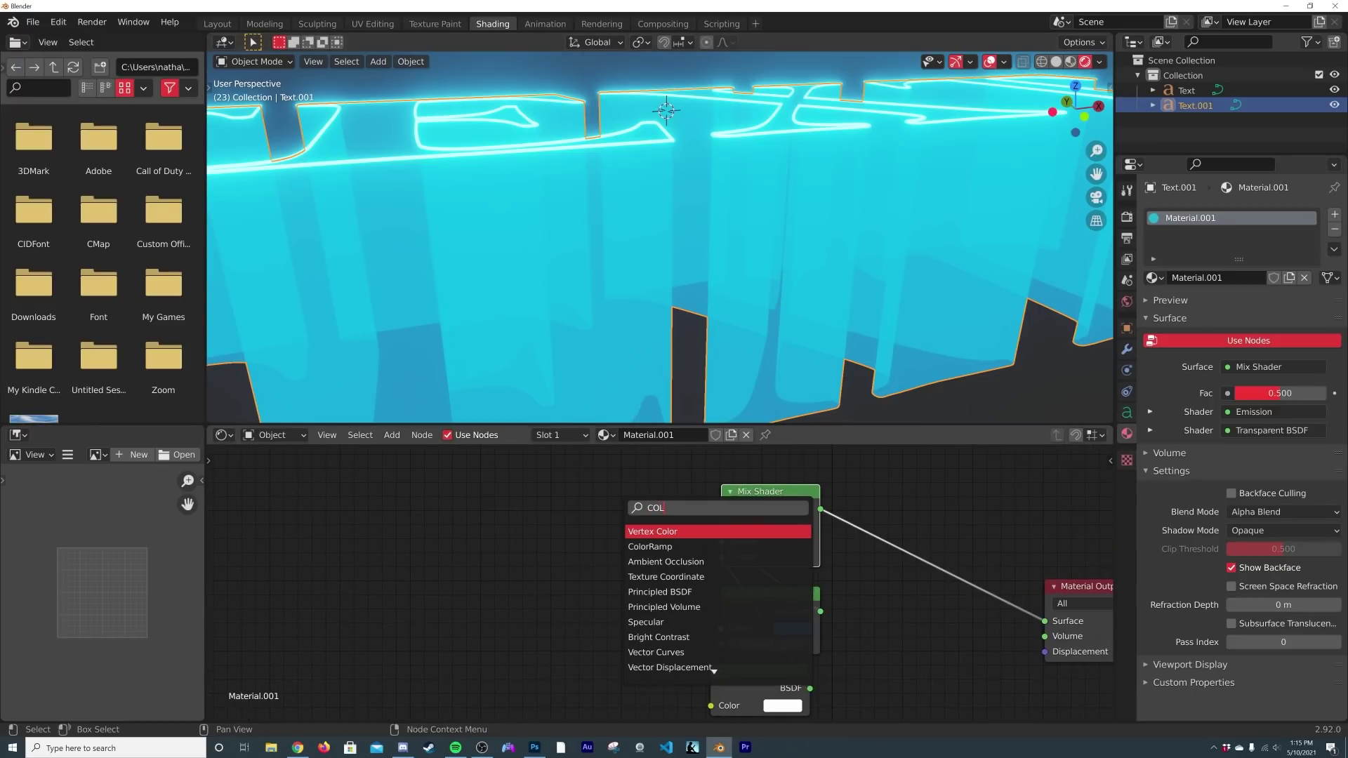
pyautogui.click(628, 548)
pyautogui.click(621, 554)
pyautogui.moveTo(651, 510); pyautogui.dragTo(721, 526)
pyautogui.moveTo(435, 534); pyautogui.dragTo(656, 534, button='middle')
# Feed a Gradient Texture into the ColorRamp's factor
pyautogui.hotkey('shift', 'a')
pyautogui.write('GRA')
pyautogui.click(703, 551)
pyautogui.click(547, 535)
pyautogui.moveTo(573, 535); pyautogui.dragTo(618, 507)
pyautogui.moveTo(692, 625); pyautogui.dragTo(700, 621)
# Set the ColorRamp to B-Spline interpolation with the white stop at 0.628
pyautogui.scroll(-5, 760, 364)
pyautogui.moveTo(772, 295); pyautogui.dragTo(780, 337, button='middle')
pyautogui.moveTo(858, 571)
pyautogui.mouseDown()
pyautogui.moveTo(776, 561)
pyautogui.moveTo(852, 558)
pyautogui.moveTo(858, 571)
pyautogui.mouseUp()
pyautogui.click(836, 548)
pyautogui.click(850, 613)
pyautogui.moveTo(858, 571); pyautogui.dragTo(893, 564)
# Add mapping nodes so the gradient uses Object coordinates
pyautogui.moveTo(529, 529); pyautogui.dragTo(557, 576, button='middle')
pyautogui.hotkey('ctrl', 't')
pyautogui.moveTo(556, 571); pyautogui.dragTo(686, 542, button='middle')
pyautogui.moveTo(484, 575); pyautogui.dragTo(522, 486)
pyautogui.moveTo(543, 558); pyautogui.dragTo(542, 559)
# Rotate the gradient mapping -90° on Y
pyautogui.moveTo(635, 583); pyautogui.dragTo(610, 541, button='middle')
pyautogui.click(589, 613)
pyautogui.press('Return')
# Shift the gradient Mapping Location along X to position the trail's fade
pyautogui.moveTo(594, 542); pyautogui.dragTo(618, 542)
pyautogui.moveTo(771, 302); pyautogui.dragTo(768, 236, button='middle')
pyautogui.click(749, 336)
pyautogui.moveTo(749, 334); pyautogui.dragTo(748, 379, button='middle')
# Set the World background colour to black
pyautogui.click(1127, 302)
pyautogui.click(1268, 313)
pyautogui.moveTo(1321, 106); pyautogui.dragTo(1321, 183)
# Tune the ColorRamp white stop (ending near 0.508) and set emission strength to zero
pyautogui.moveTo(1094, 516); pyautogui.dragTo(1007, 520)
pyautogui.moveTo(781, 286); pyautogui.dragTo(789, 268, button='middle')
pyautogui.moveTo(868, 538); pyautogui.dragTo(549, 541, button='middle')
pyautogui.moveTo(907, 592); pyautogui.dragTo(1041, 592)
pyautogui.moveTo(703, 518); pyautogui.dragTo(799, 525)
pyautogui.moveTo(762, 519); pyautogui.dragTo(698, 521)
pyautogui.moveTo(695, 232); pyautogui.dragTo(726, 203, button='middle')
# Return to the Layout workspace with a low, level view of the text
pyautogui.click(217, 24)
pyautogui.moveTo(757, 345); pyautogui.dragTo(767, 168, button='middle')
pyautogui.press('`')
# From top view, add a camera at the origin and look through it
pyautogui.click(769, 140)
pyautogui.hotkey('shift', 'a')
pyautogui.moveTo(710, 334)
pyautogui.click(650, 555)
pyautogui.press('KP_0')
# Move the camera along local Z and widen its lens to about 24.7 mm
pyautogui.press('g')
pyautogui.press('z')
pyautogui.press('z')
pyautogui.click(702, 554)
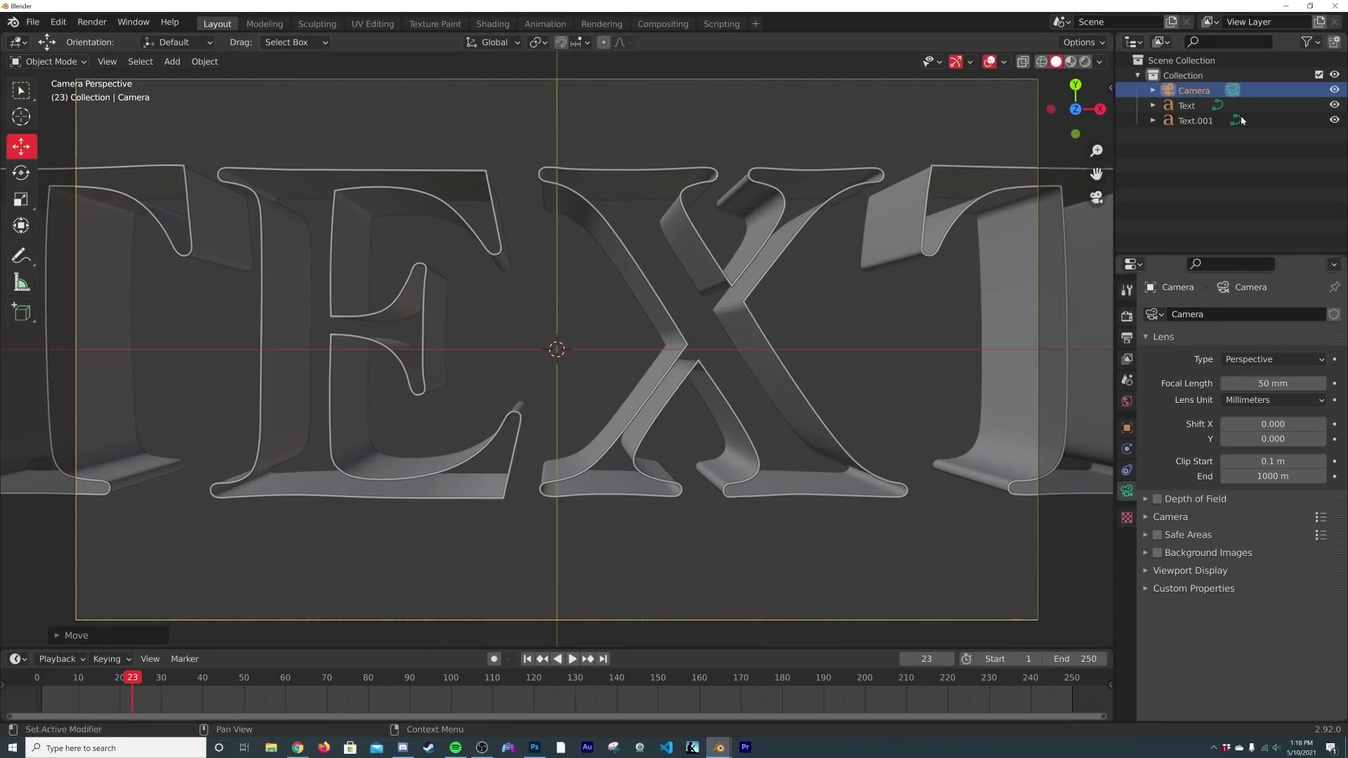
pyautogui.press('Home')
pyautogui.moveTo(1273, 383); pyautogui.dragTo(1181, 384)
pyautogui.press('g')
pyautogui.press('z')
pyautogui.click(963, 84)
# Switch to Rendered shading without overlays, widen the lens to 11.7 mm, and reposition the camera
pyautogui.click(1086, 61)
pyautogui.click(989, 62)
pyautogui.moveTo(1256, 383); pyautogui.dragTo(1169, 382)
pyautogui.press('g')
pyautogui.press('z')
pyautogui.press('z')
pyautogui.click(712, 315)
# At frame 1, set the camera's Z start position and keyframe it
pyautogui.click(528, 660)
pyautogui.click(1127, 427)
pyautogui.moveTo(1260, 390); pyautogui.dragTo(1184, 389)
pyautogui.click(1335, 389)
# At frame 131, move the camera so TEXT fills the view and keyframe Z
pyautogui.press('space')
pyautogui.moveTo(124, 684); pyautogui.dragTo(552, 681)
pyautogui.press('space')
pyautogui.moveTo(1257, 389); pyautogui.dragTo(1337, 389)
pyautogui.click(1335, 389)
# Set the animation end to frame 175 and play it from the start
pyautogui.moveTo(1055, 662); pyautogui.dragTo(1007, 663)
pyautogui.click(544, 660)
pyautogui.click(573, 659)
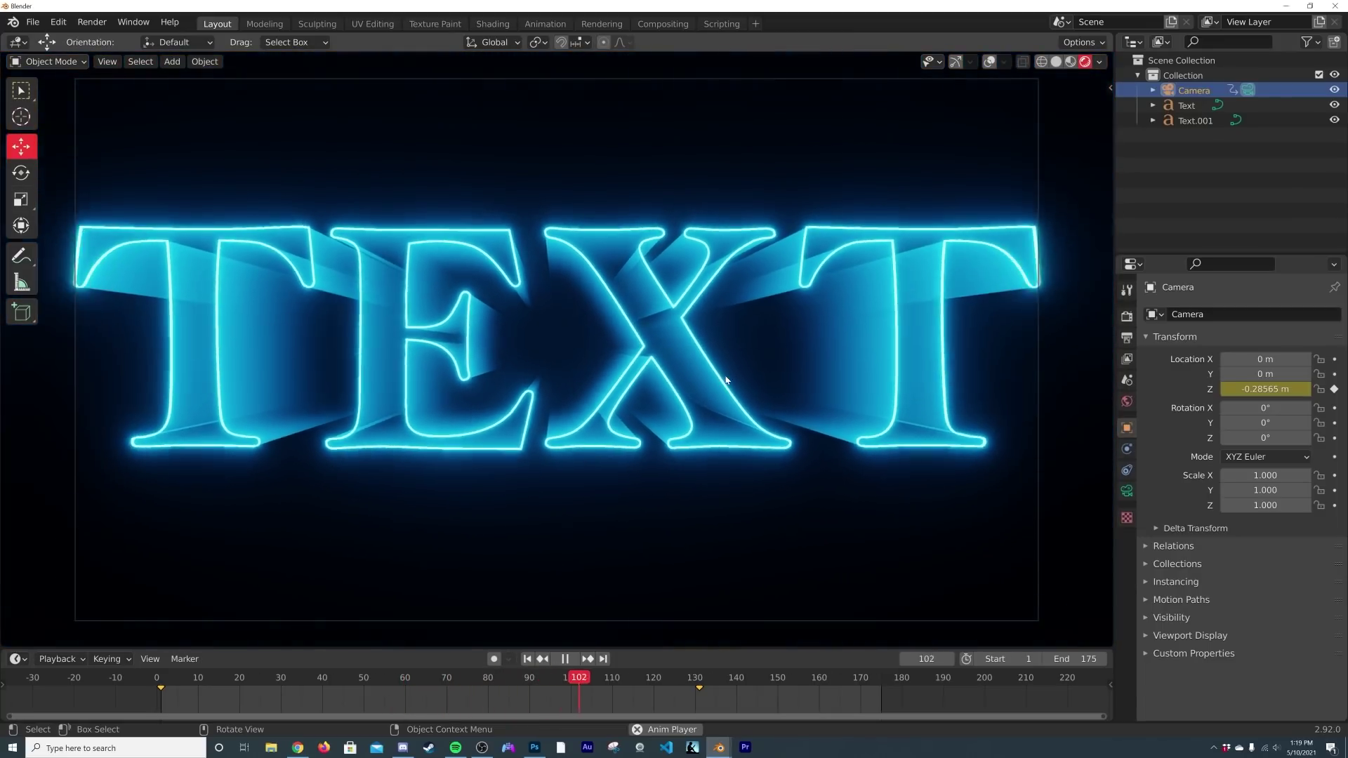
pyautogui.press('space')
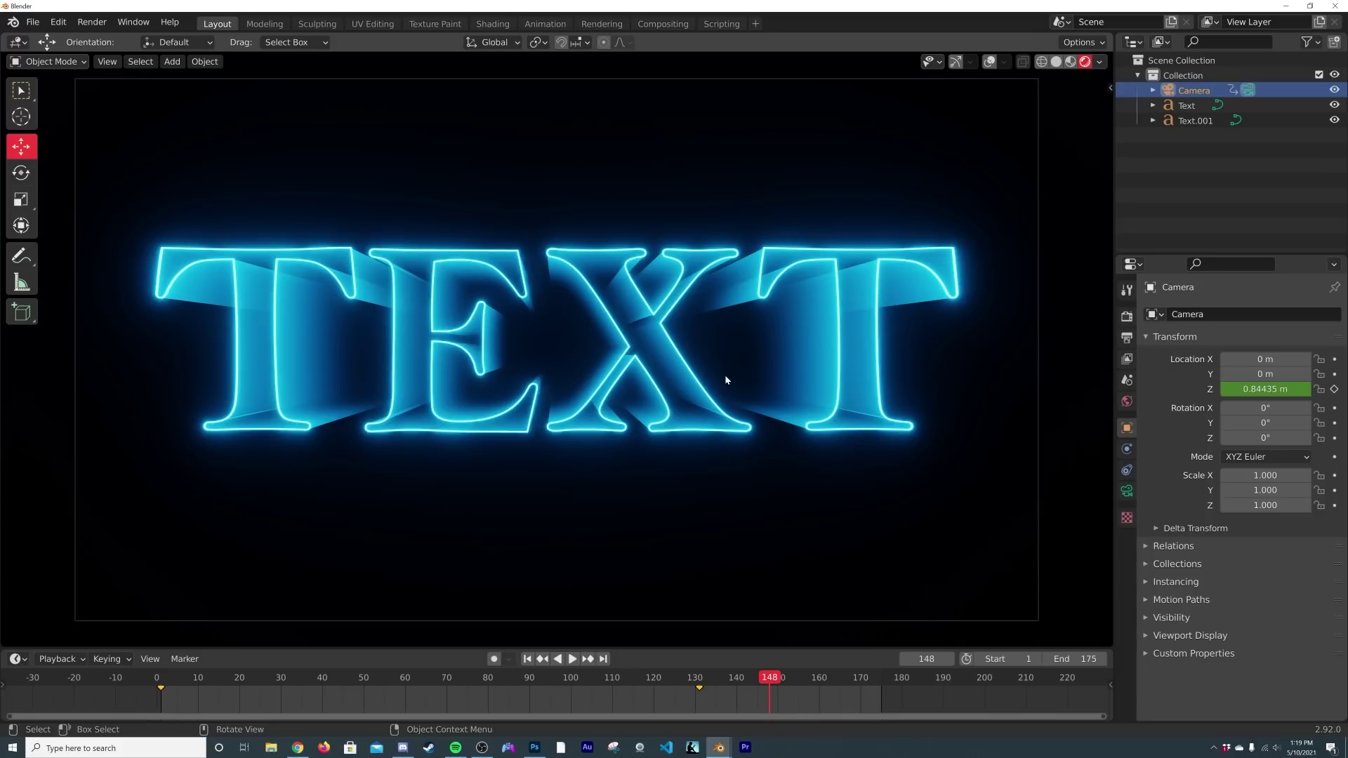